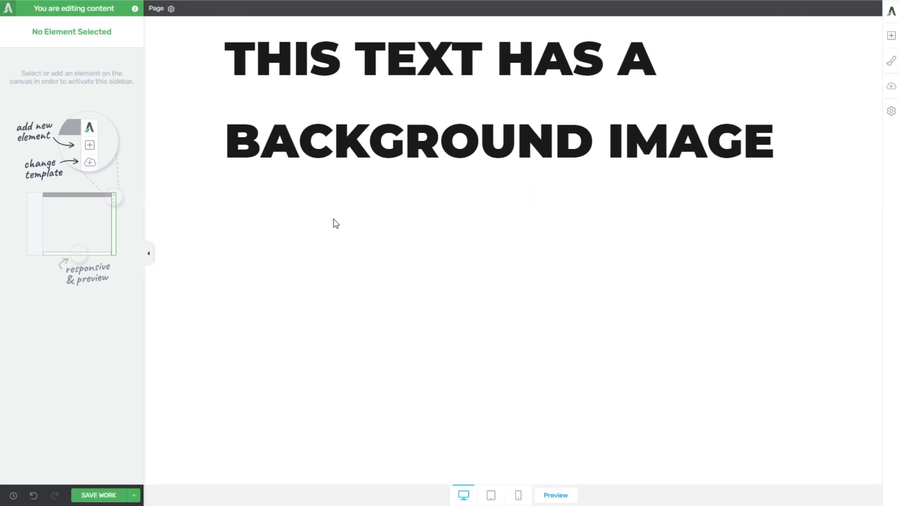
- Add color-4287692_1920.jpg from the media library as a Cover background image layer on the headline text element
left_click(334, 140)
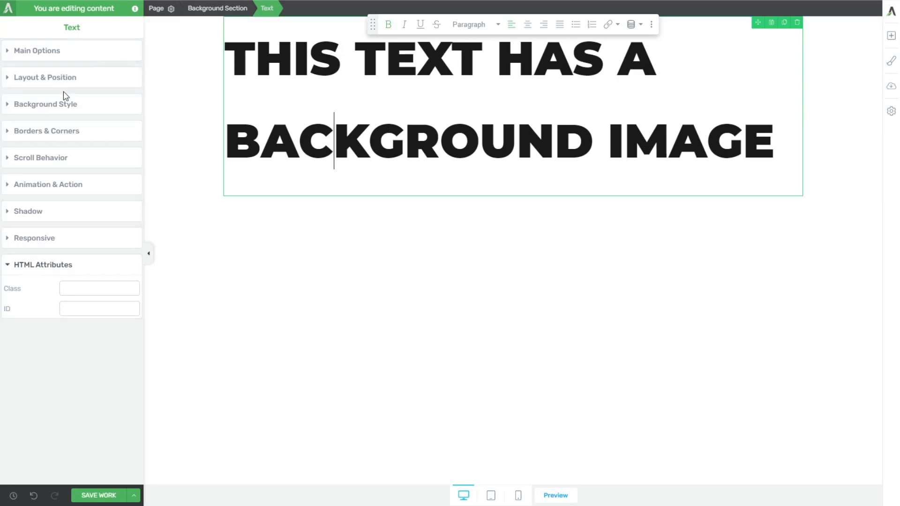
left_click(31, 106)
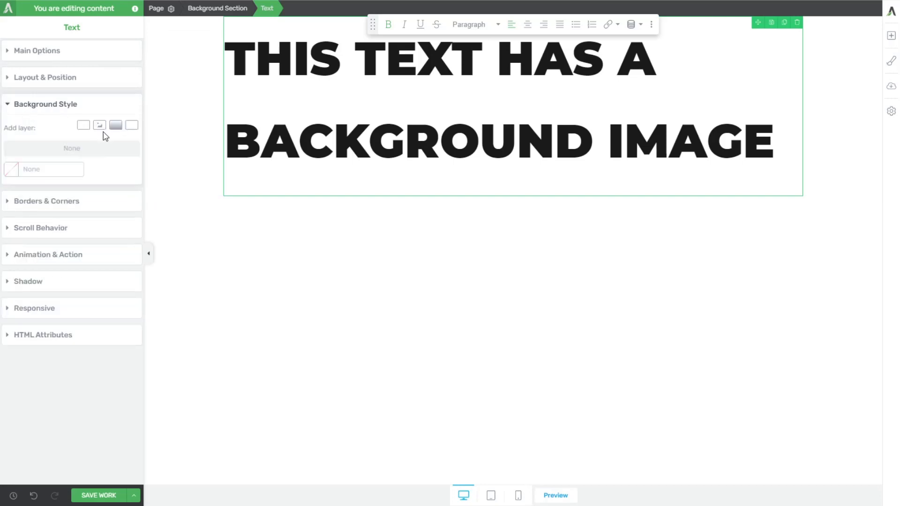
left_click(99, 126)
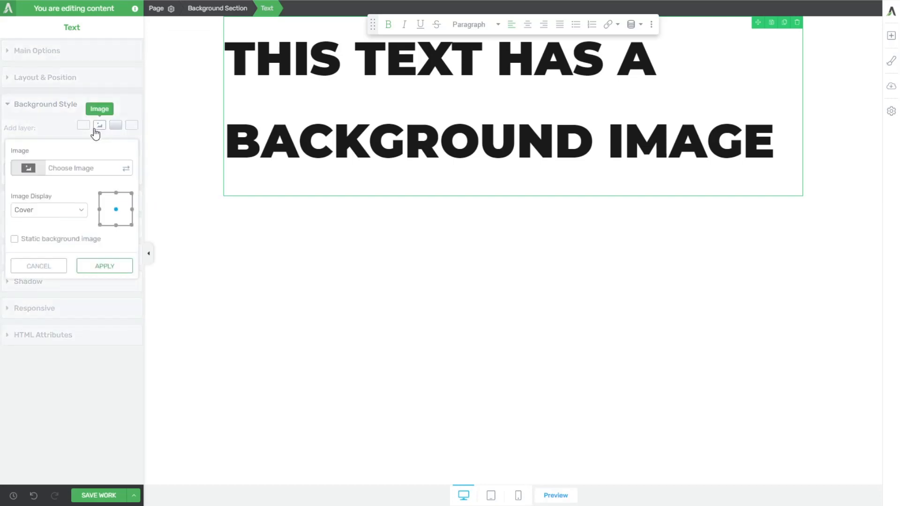
left_click(90, 175)
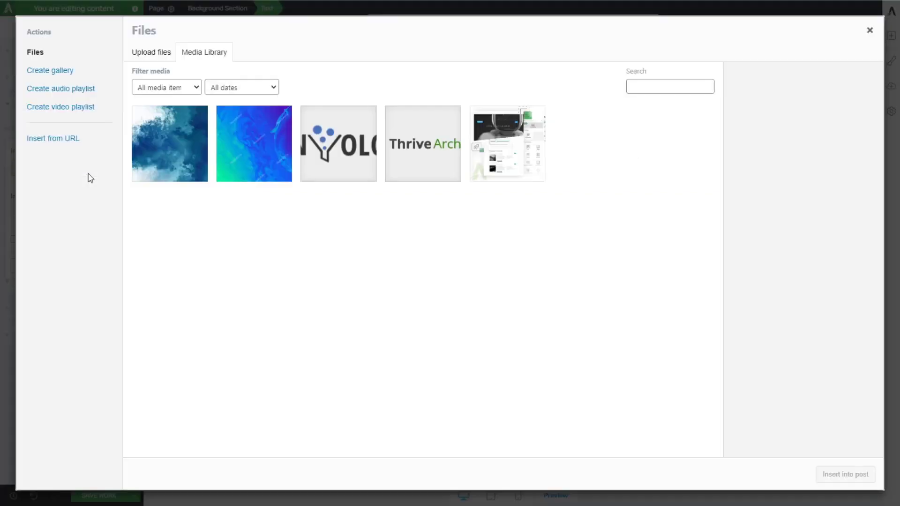
left_click(172, 150)
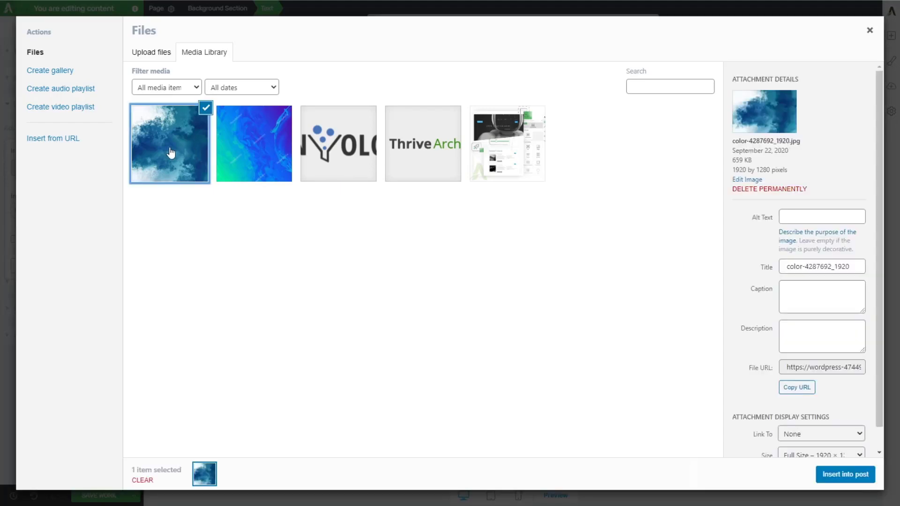
left_click(845, 476)
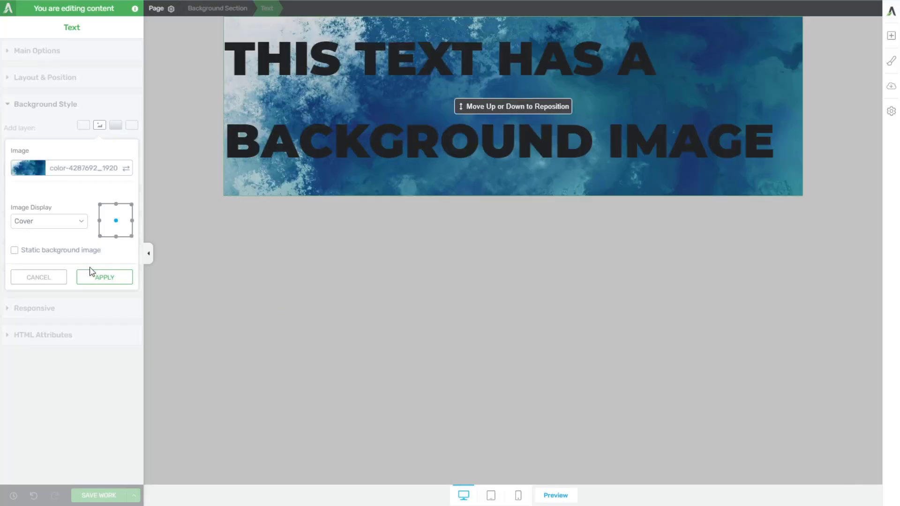
left_click(96, 277)
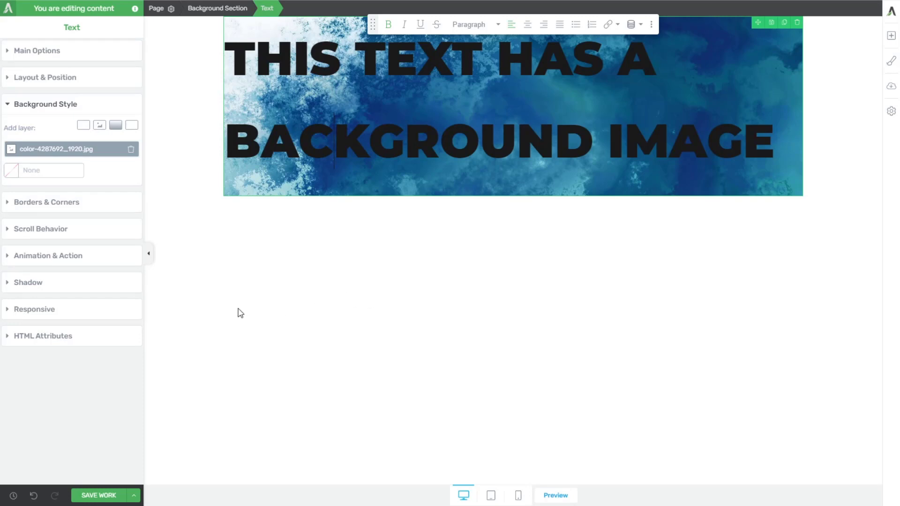
- Assign the HTML class knockouttext to the headline text element
left_click(35, 342)
left_click(79, 291)
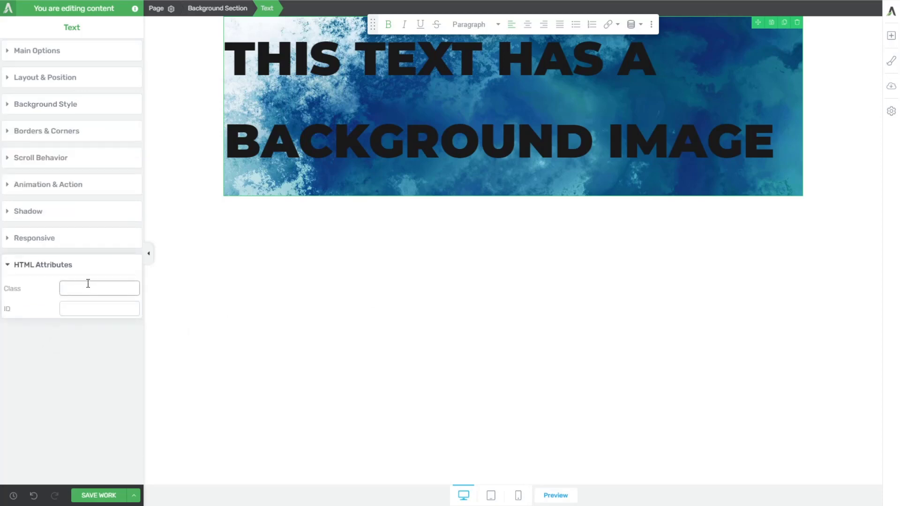
type("knockouttext")
left_click(104, 356)
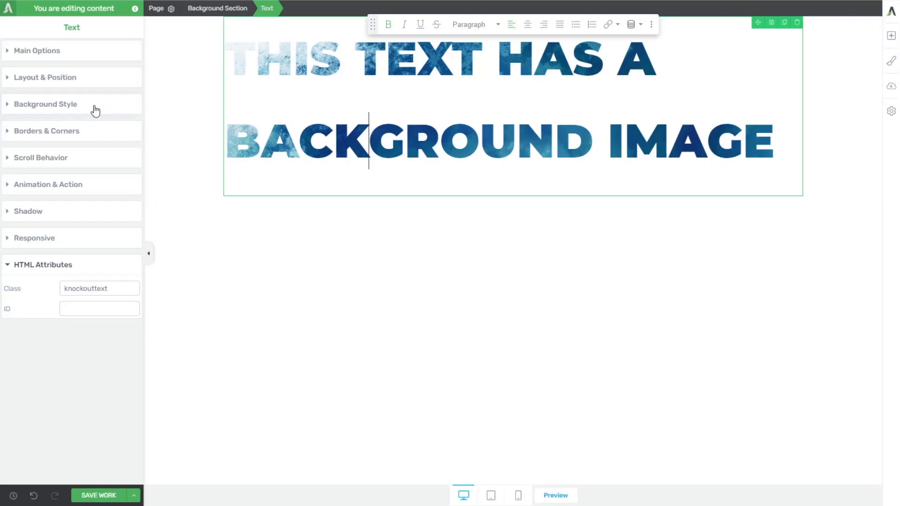
- Reopen the text's background image layer and set its image display to Default
left_click(62, 105)
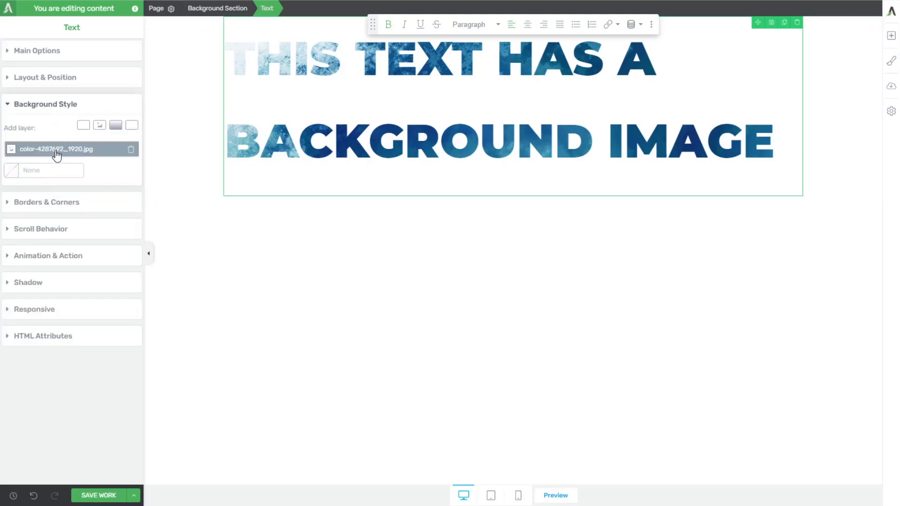
left_click(54, 151)
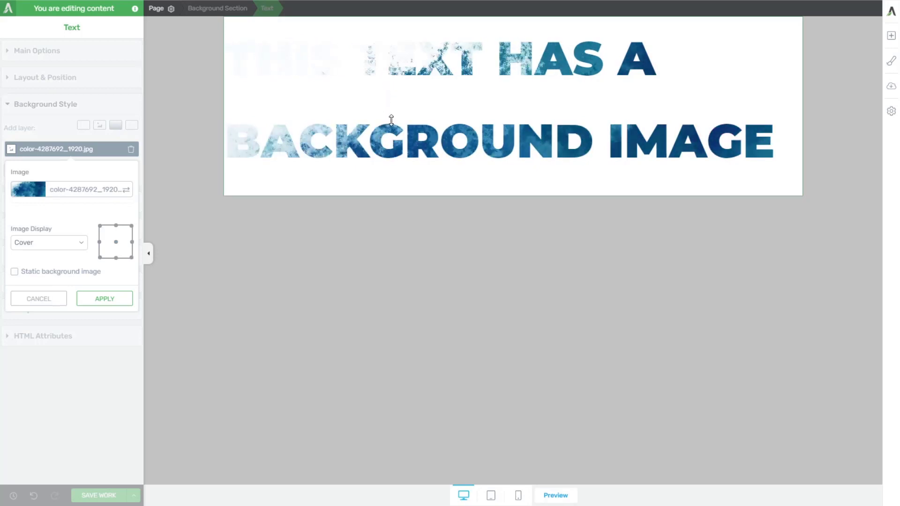
left_click(39, 254)
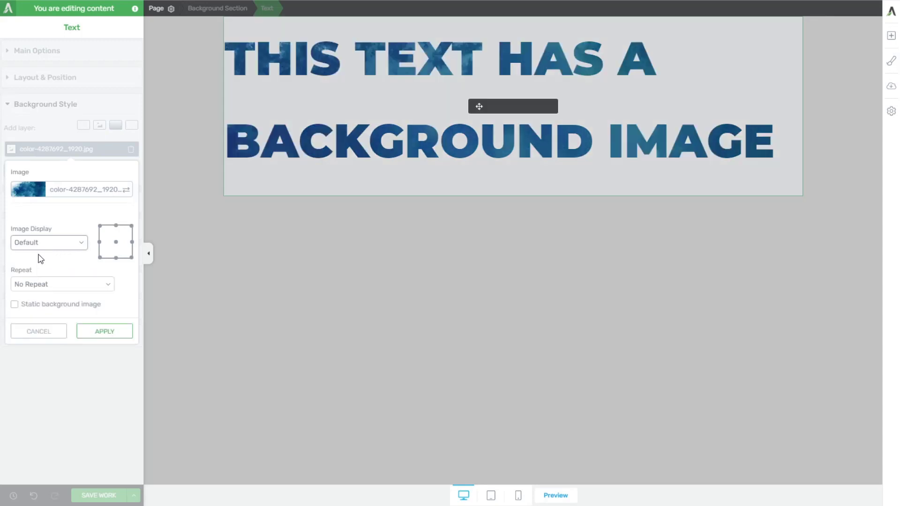
- Try the Contain and Percentage display modes on the background image layer and return it to Default
left_click(47, 273)
left_click(51, 248)
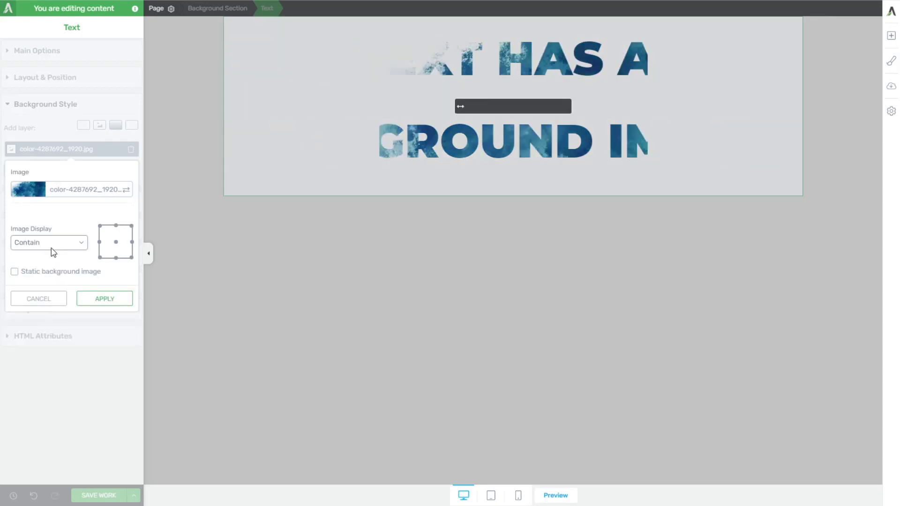
left_click(47, 277)
left_click(51, 246)
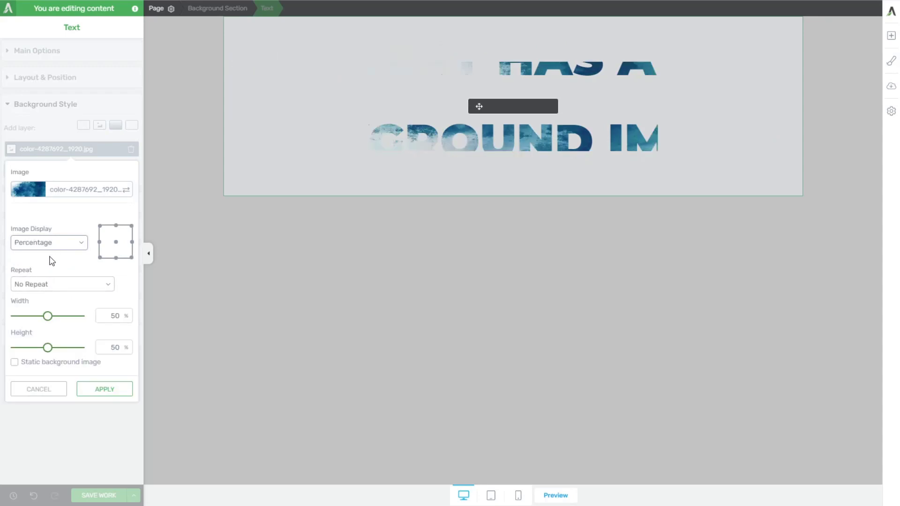
left_click(48, 260)
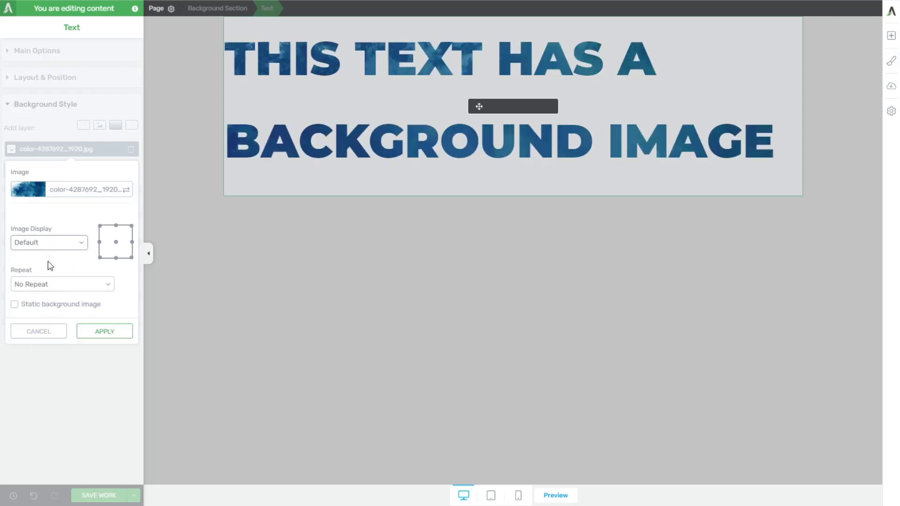
- Make the text's background image static and apply the layer settings
left_click(26, 308)
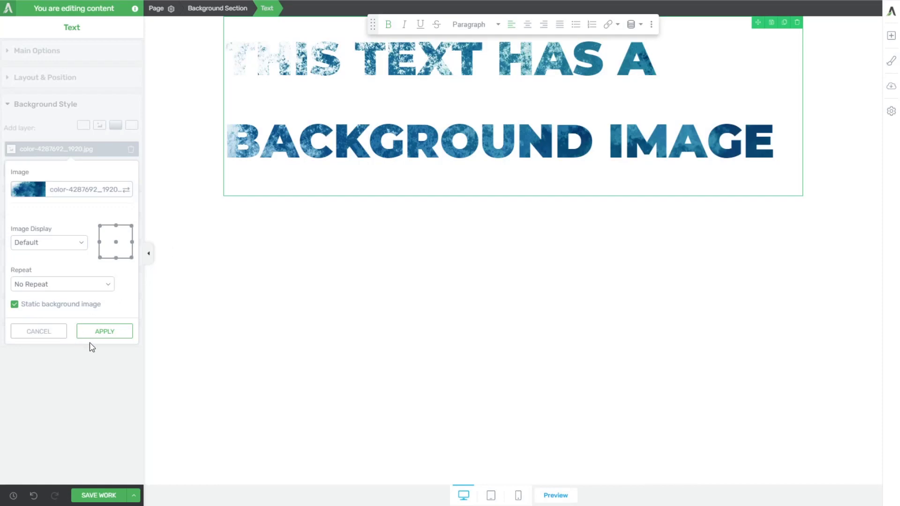
left_click(78, 334)
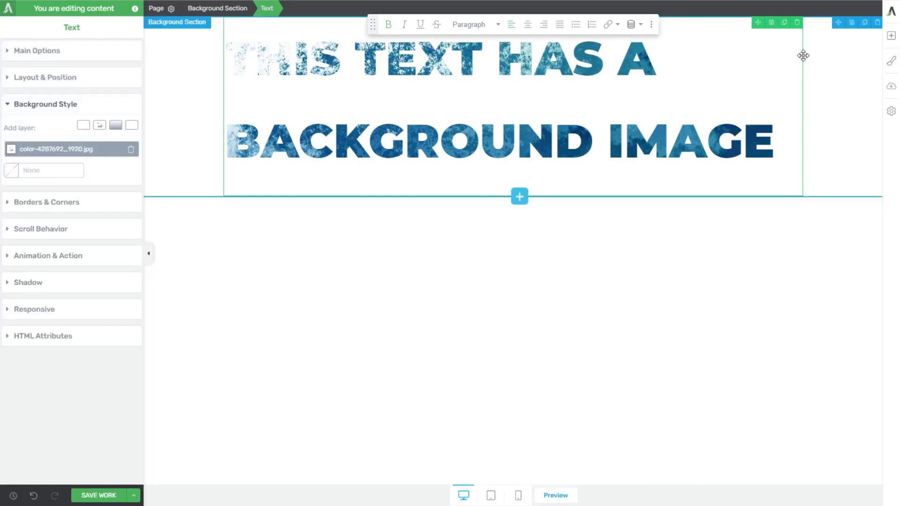
- Make three copies of the headline's background section and check the static image effect down the page
left_click(865, 23)
left_click(865, 22)
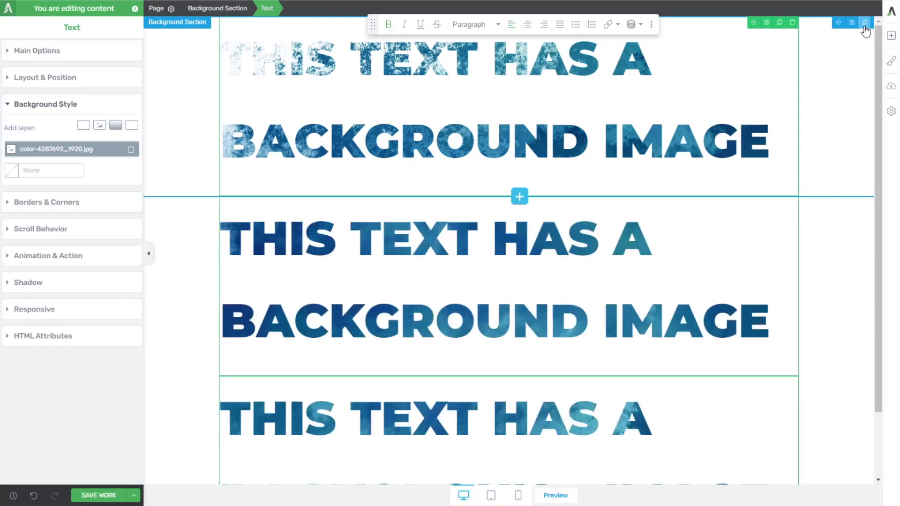
scroll(665, 142, "down", 3)
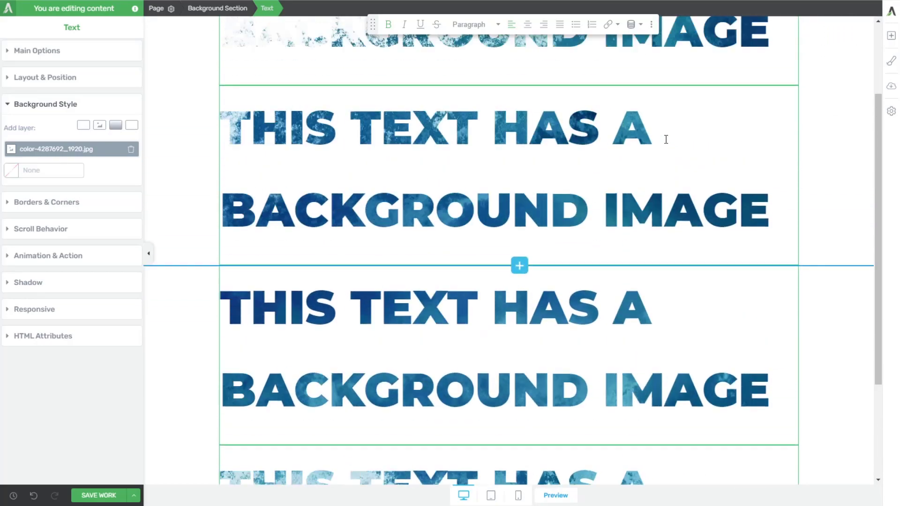
scroll(669, 141, "down", 5)
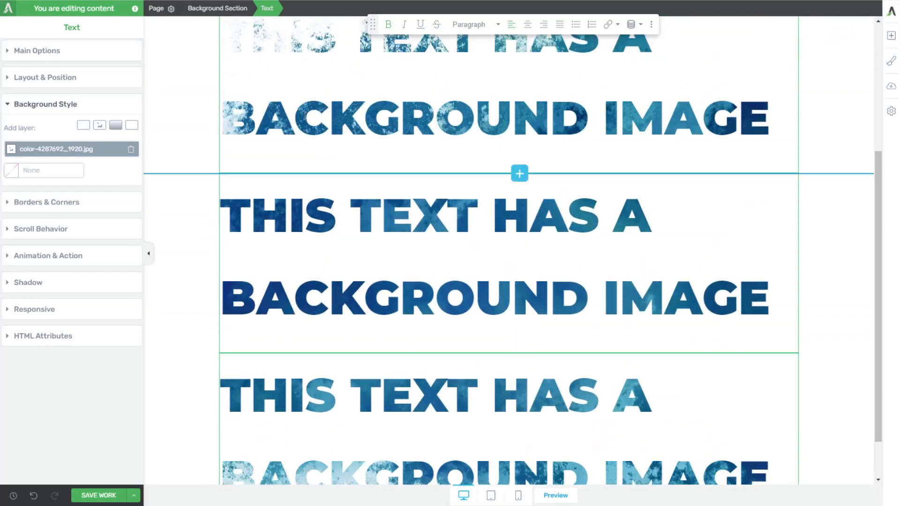
scroll(249, 131, "down", 3)
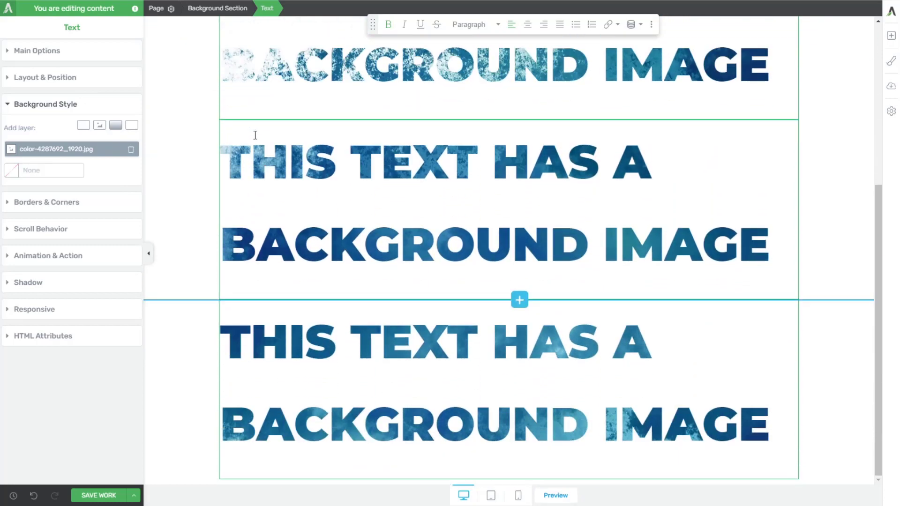
scroll(261, 132, "up", 1)
scroll(261, 132, "up", 5)
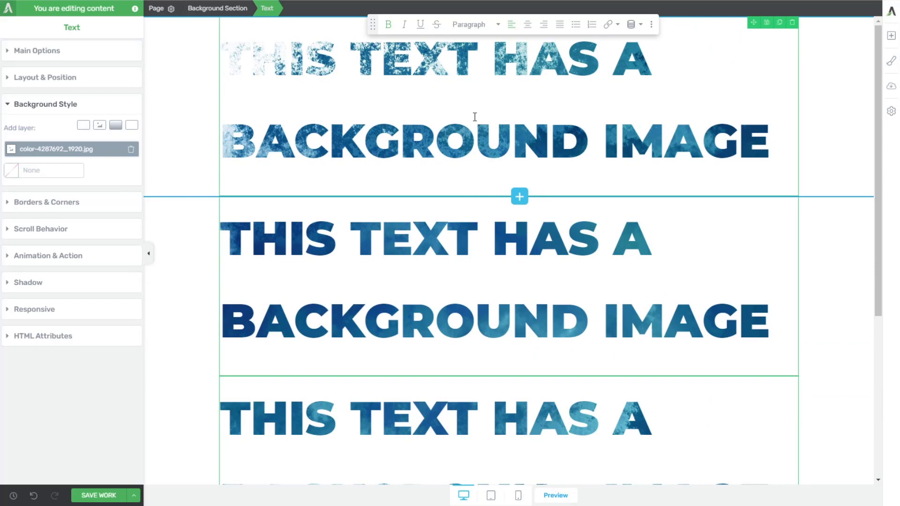
- Open the landing page's Custom CSS editor
left_click(892, 113)
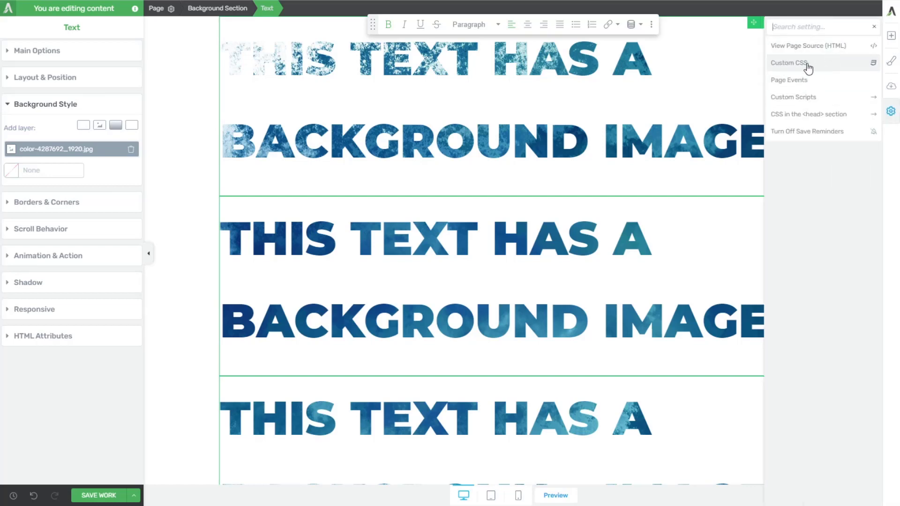
left_click(875, 28)
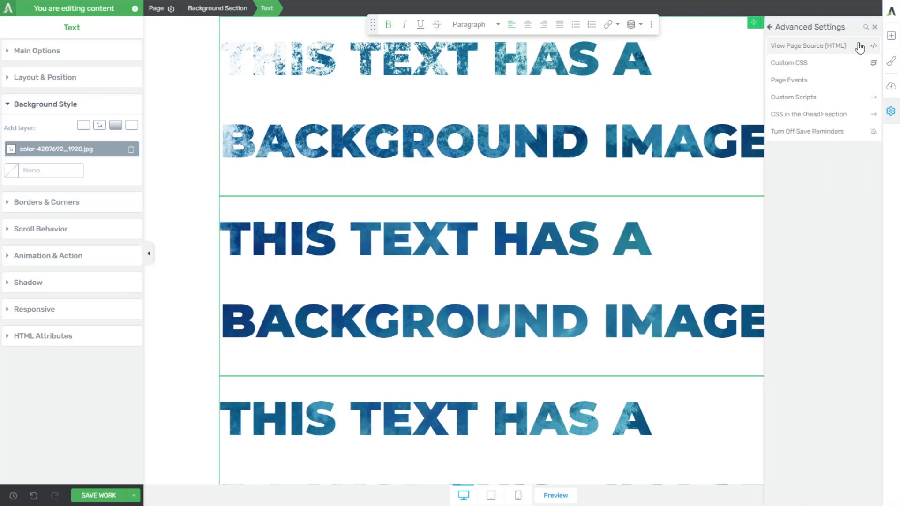
left_click(891, 112)
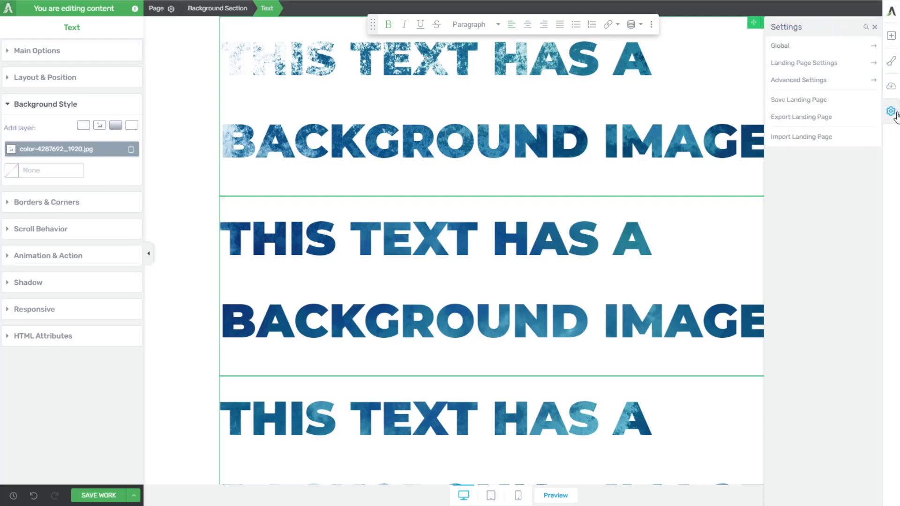
left_click(810, 82)
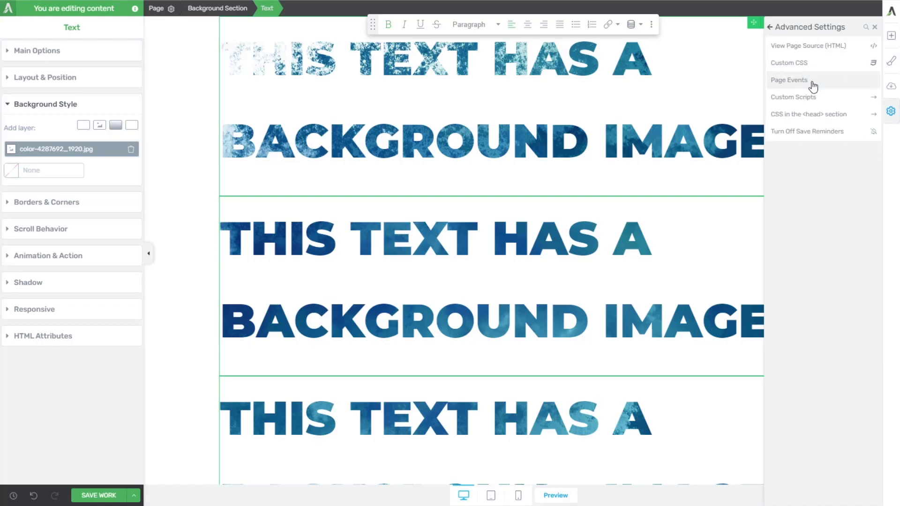
left_click(800, 65)
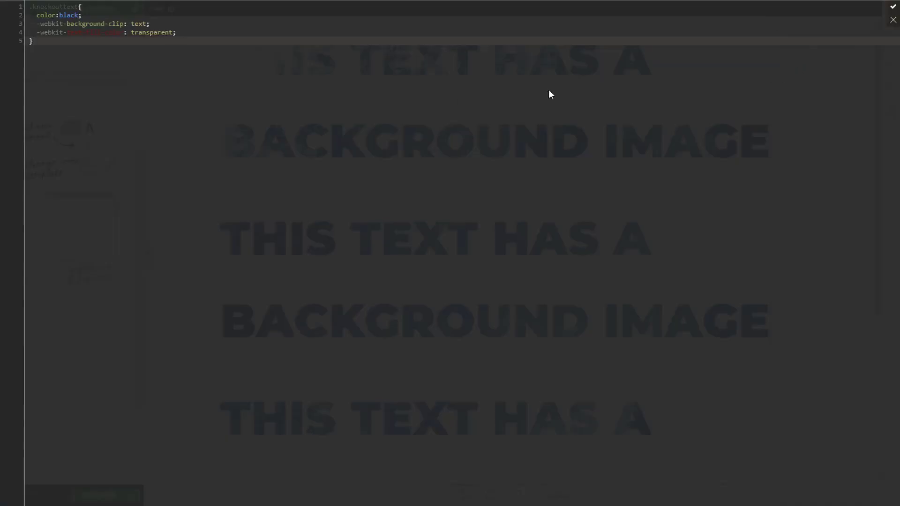
- Examine the knockouttext class rule in the custom CSS, including its selector and webkit properties, and save and close the editor
mouse_move(30, 41)
left_mouse_down()
mouse_move(31, 10)
mouse_move(42, 40)
left_mouse_up()
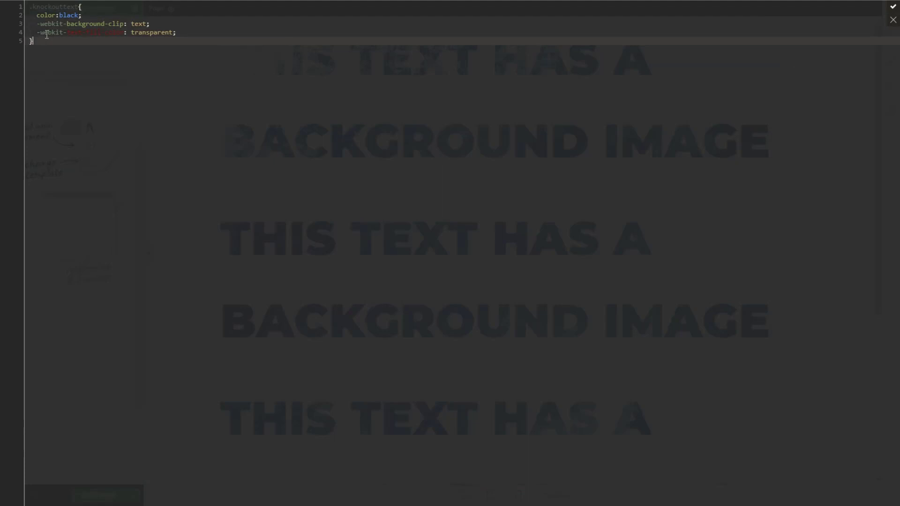
double_click(32, 10)
left_click(85, 53)
left_click_drag(30, 9, 78, 9)
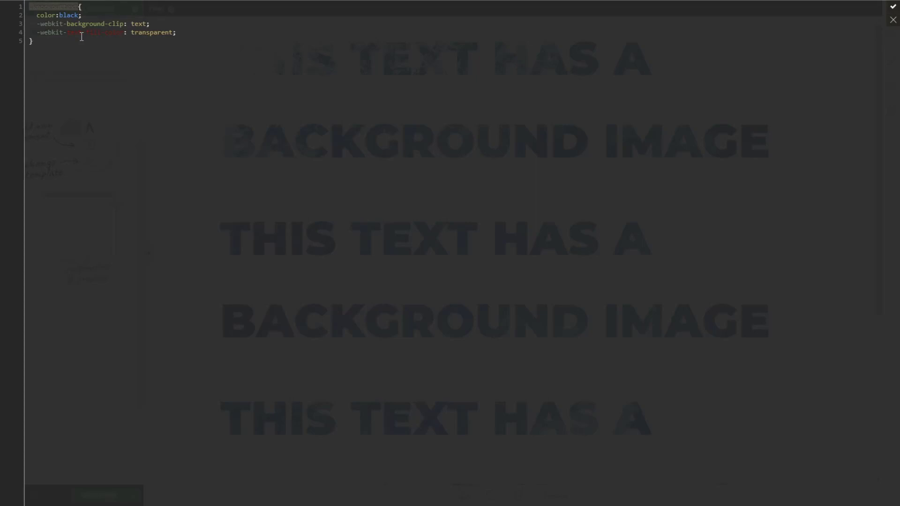
left_click(52, 43)
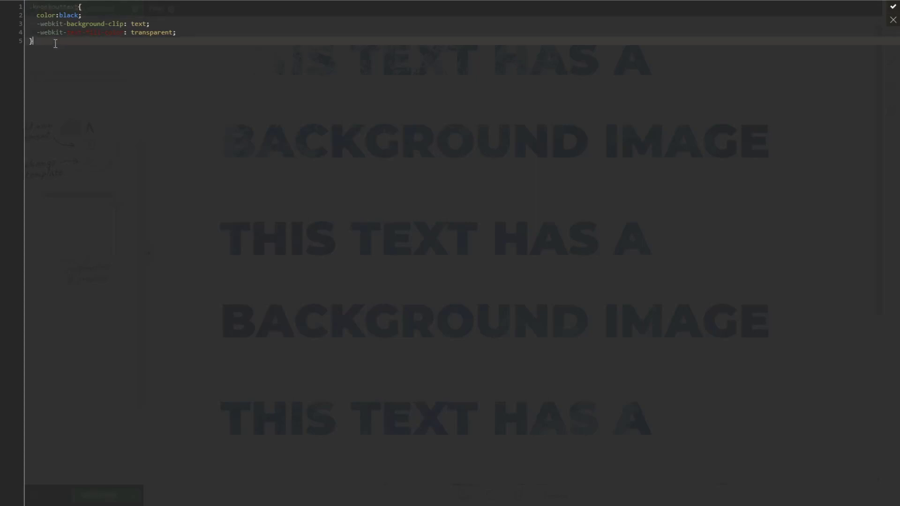
left_click_drag(27, 43, 26, 2)
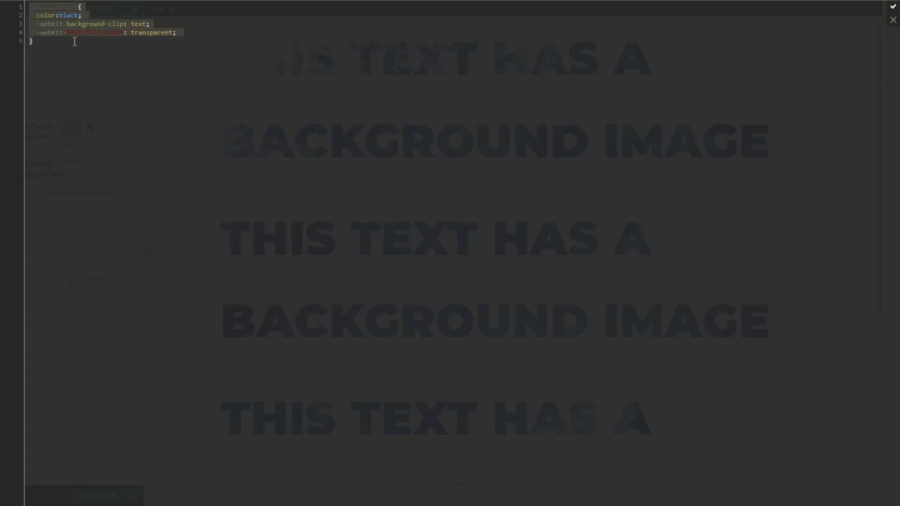
left_click_drag(51, 43, 27, 7)
left_click(79, 14)
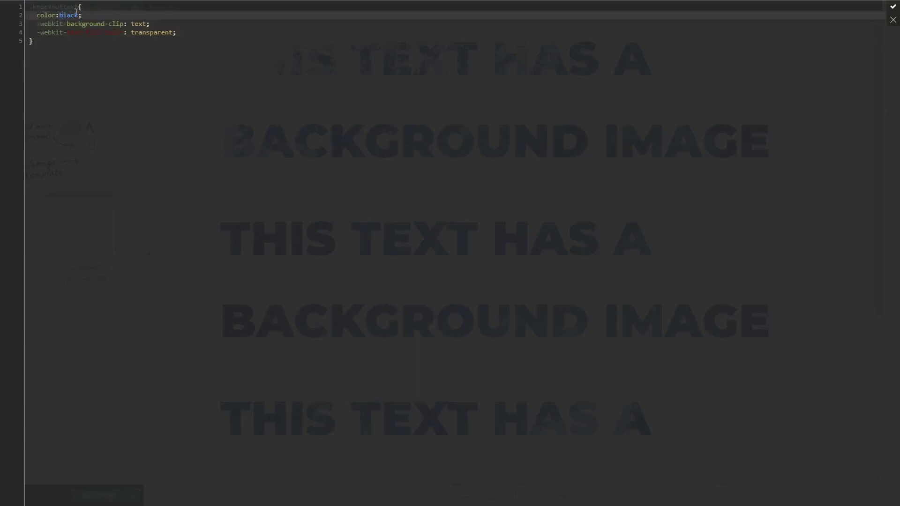
left_click_drag(52, 44, 29, 3)
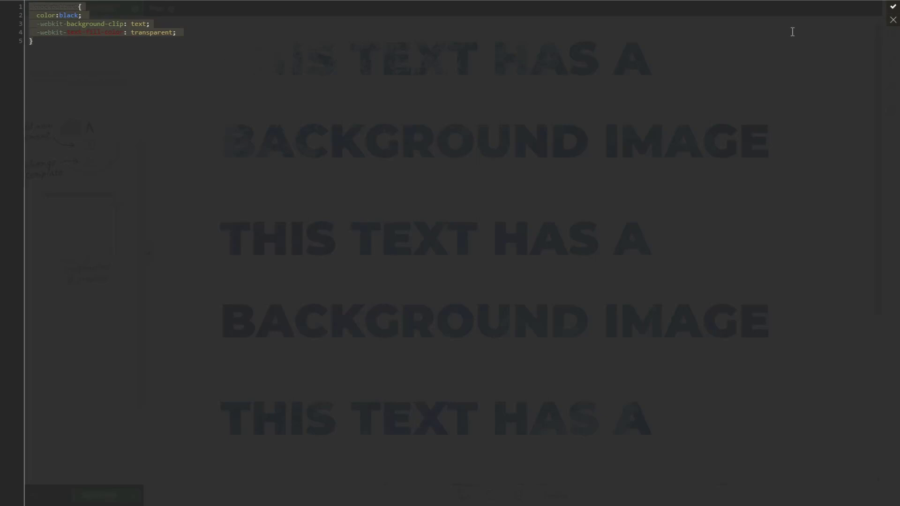
left_click(894, 7)
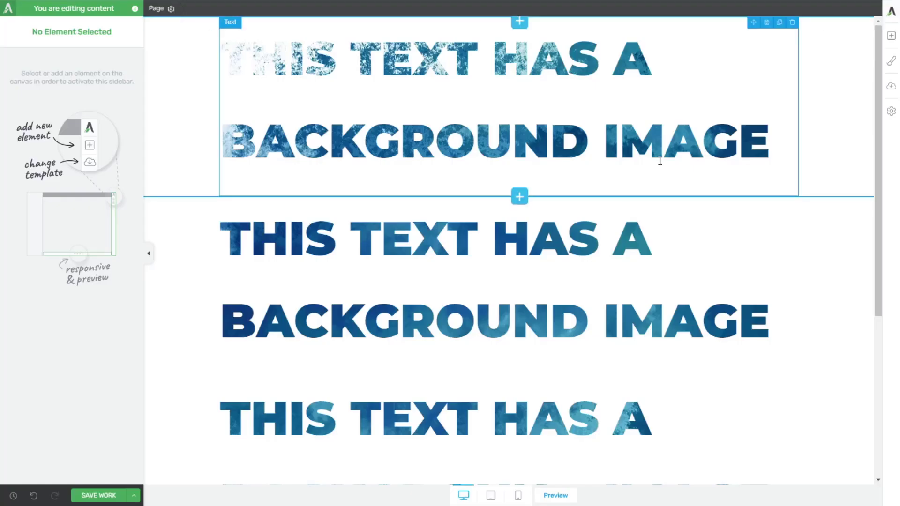